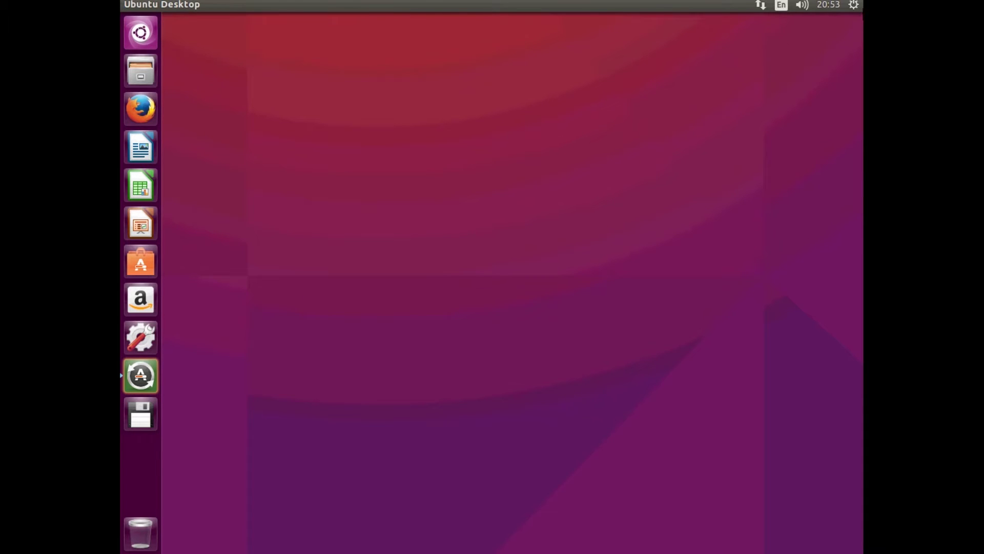
- Enable the community-maintained universe source in Software & Updates, closing without reloading
click(855, 6)
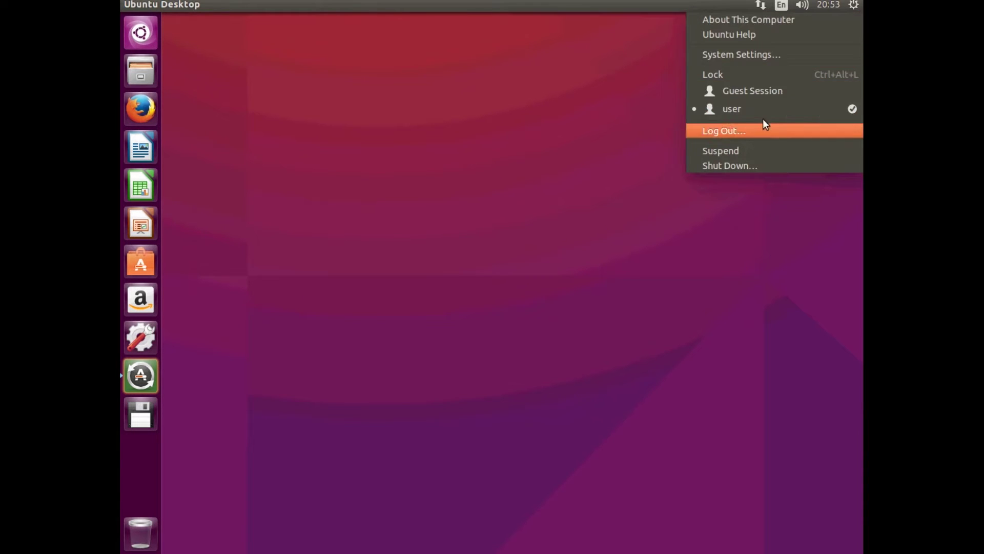
click(749, 55)
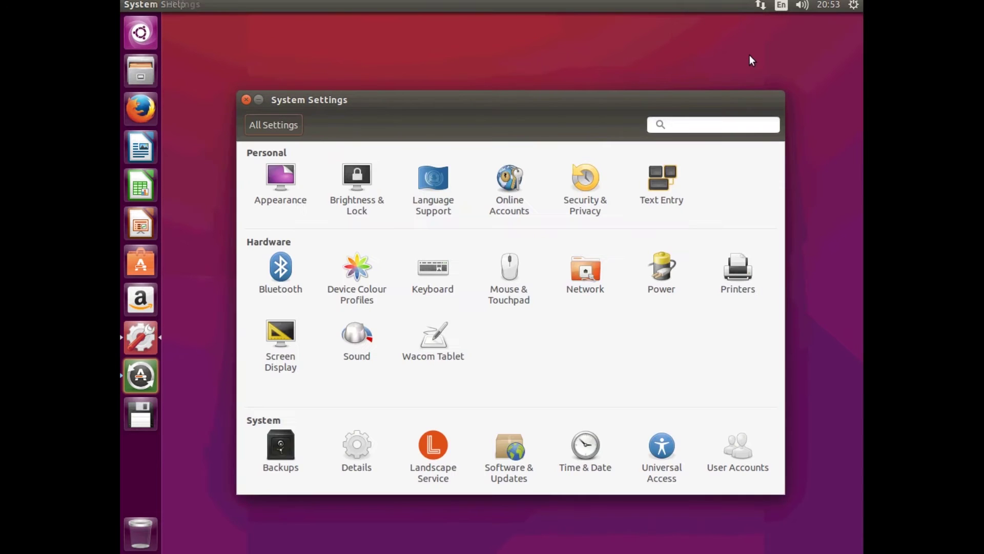
click(510, 460)
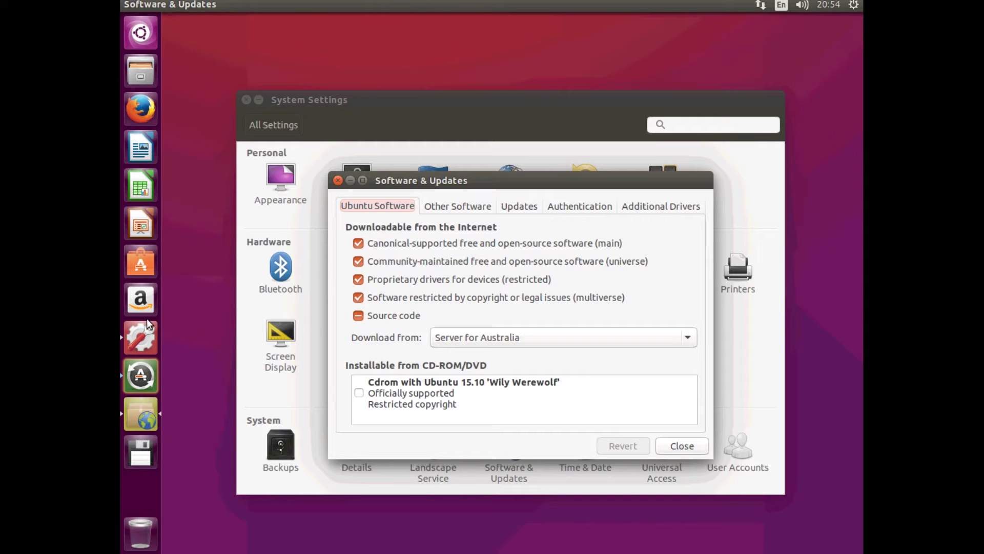
click(623, 364)
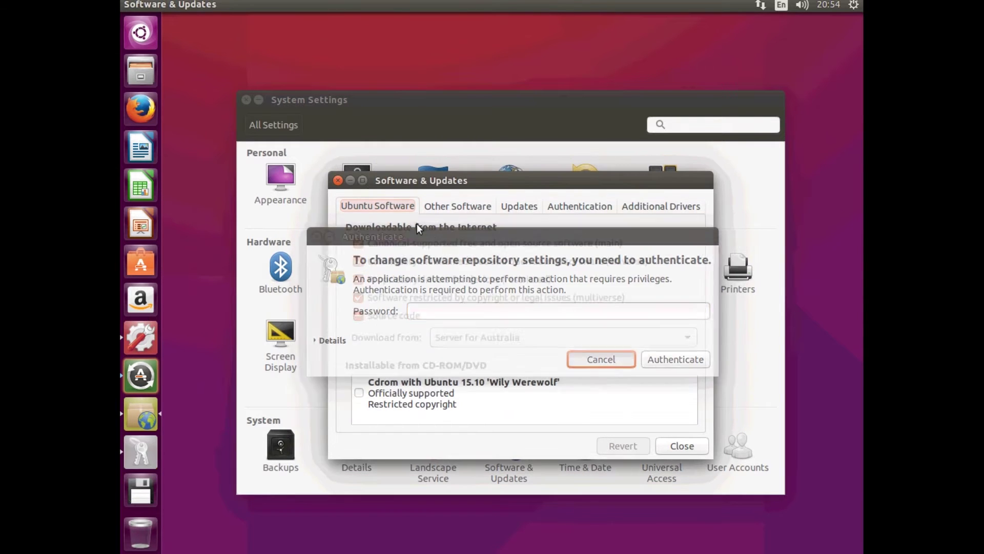
click(337, 181)
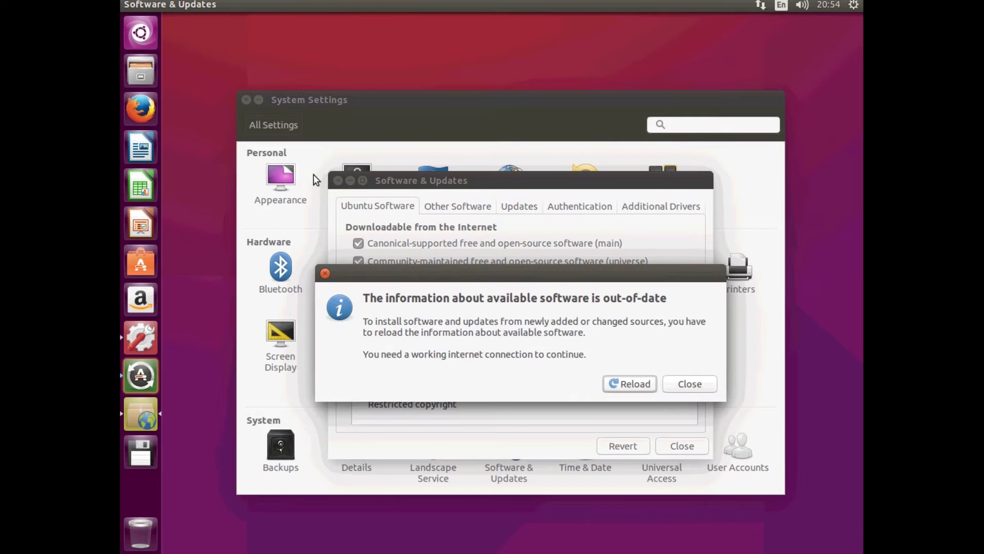
click(700, 385)
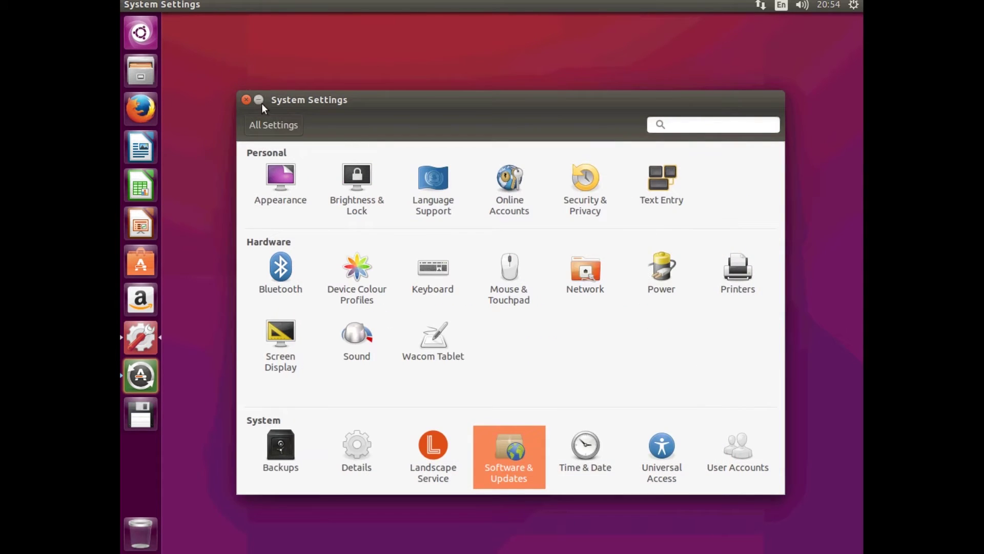
click(246, 100)
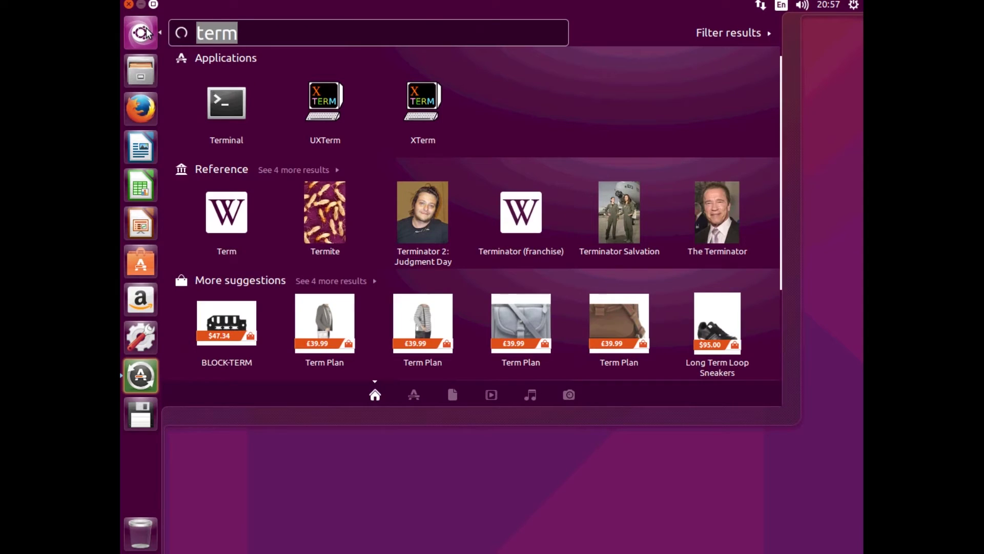
- Launch Software Updater and set new Ubuntu version notifications to 'For any new version'
text(up)
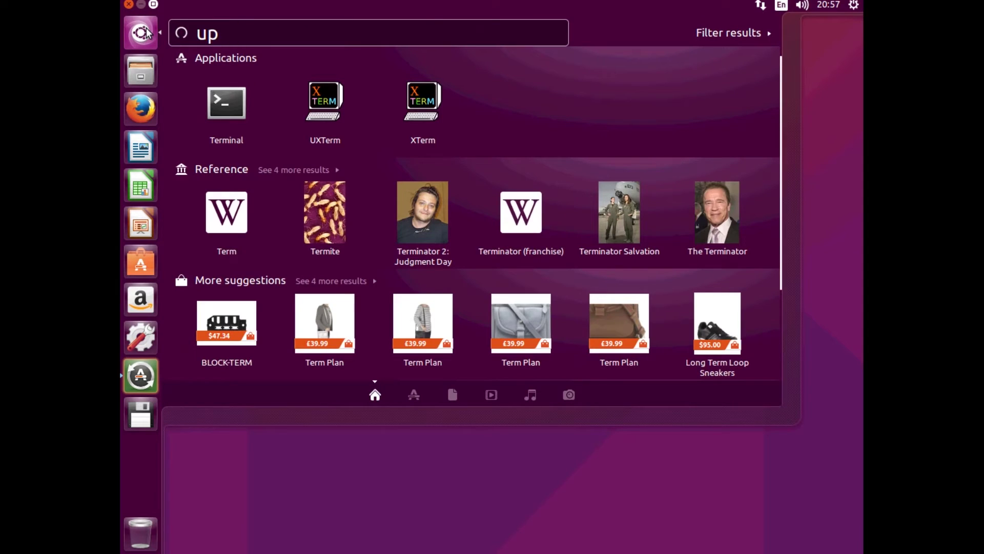
text(dare)
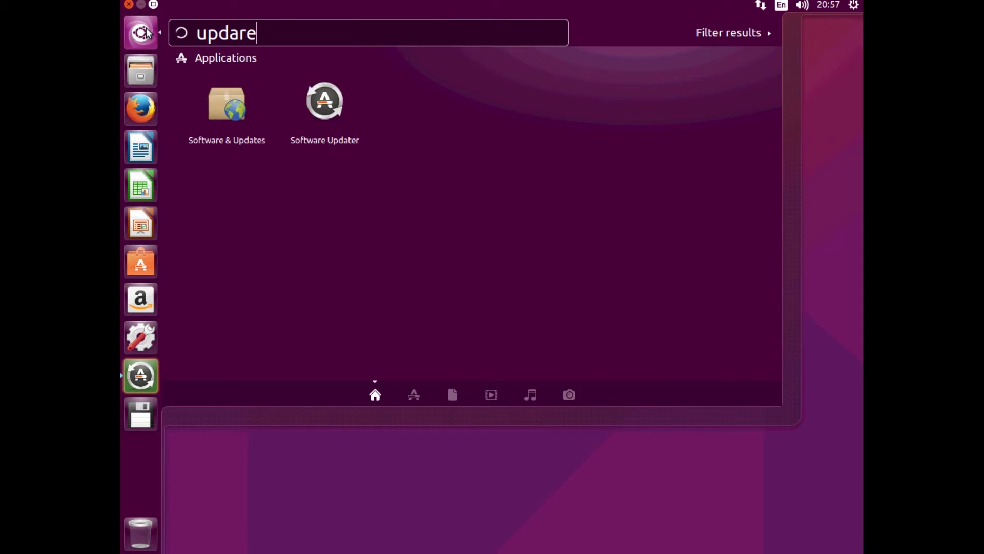
click(330, 117)
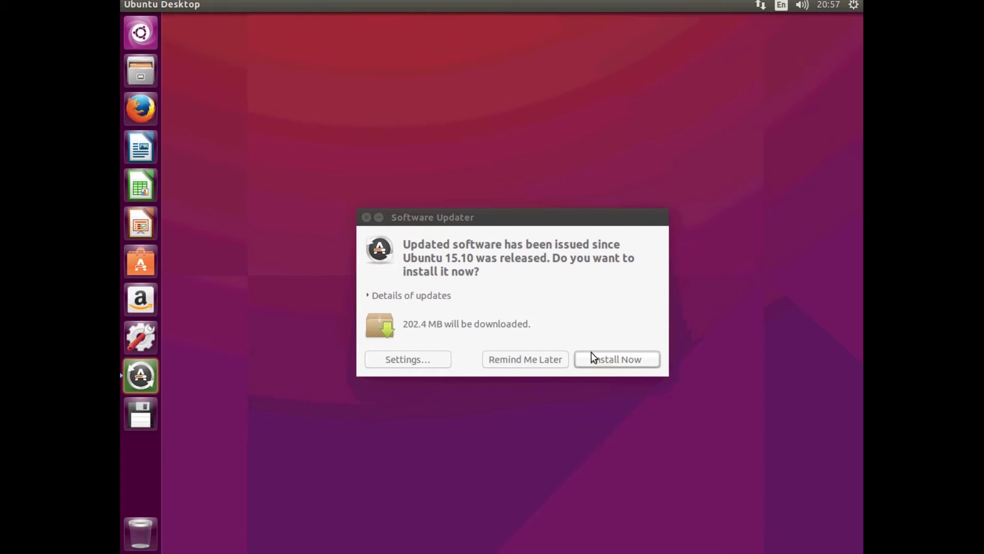
click(425, 354)
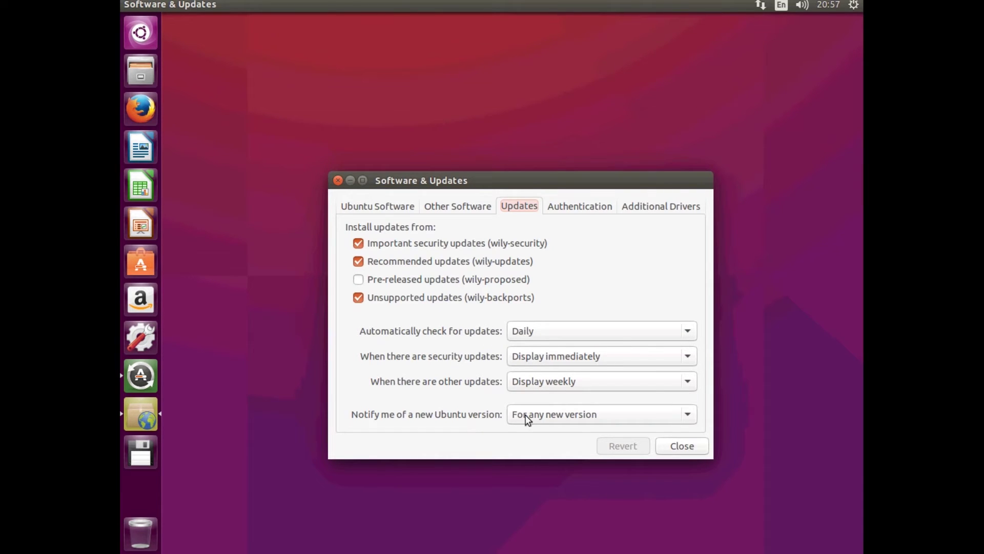
click(564, 413)
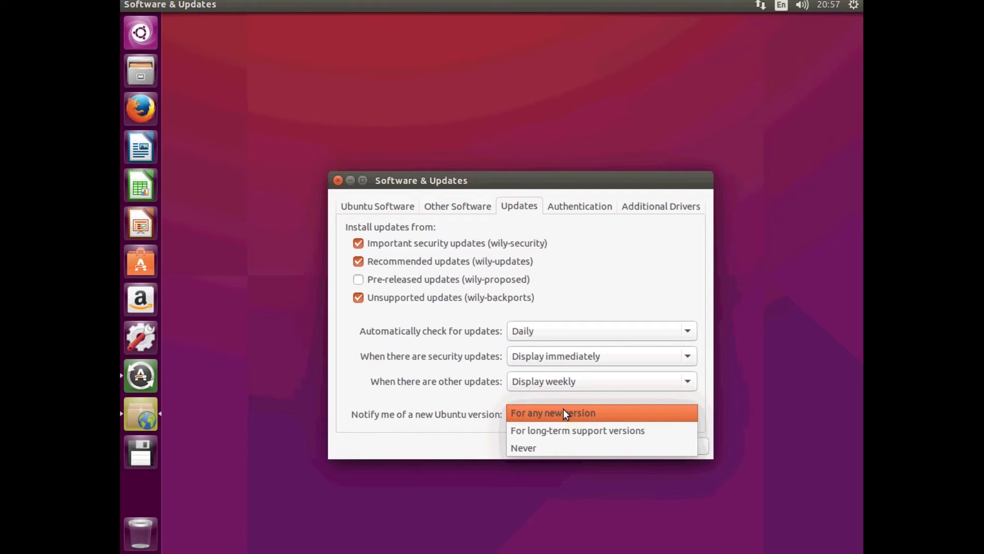
click(564, 413)
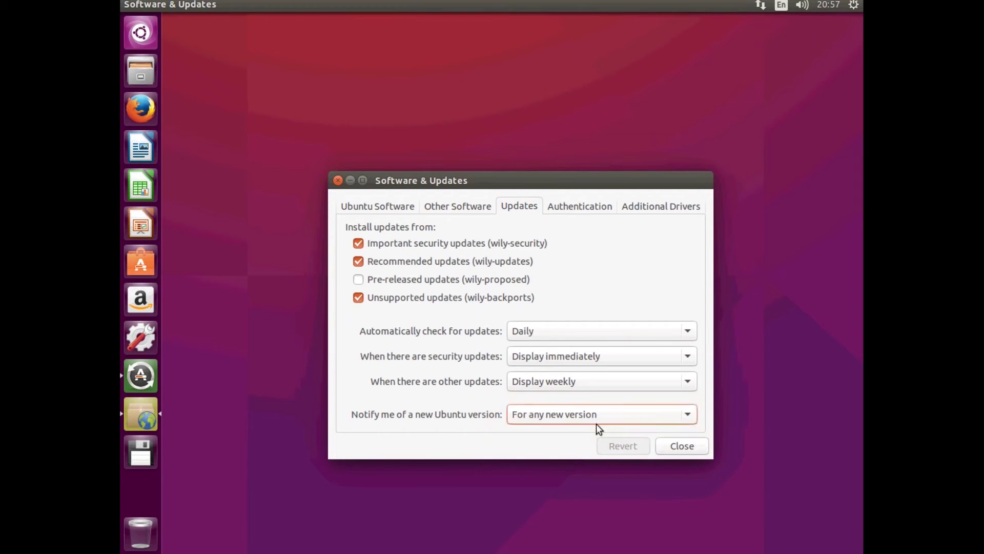
click(680, 446)
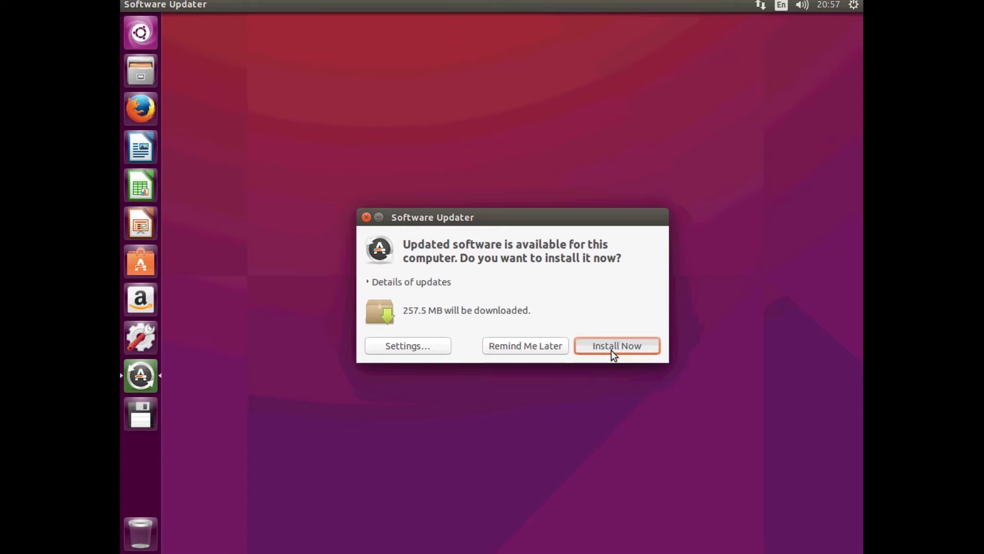
- Install the available updates, authorising with the account password, and show installation details
click(611, 350)
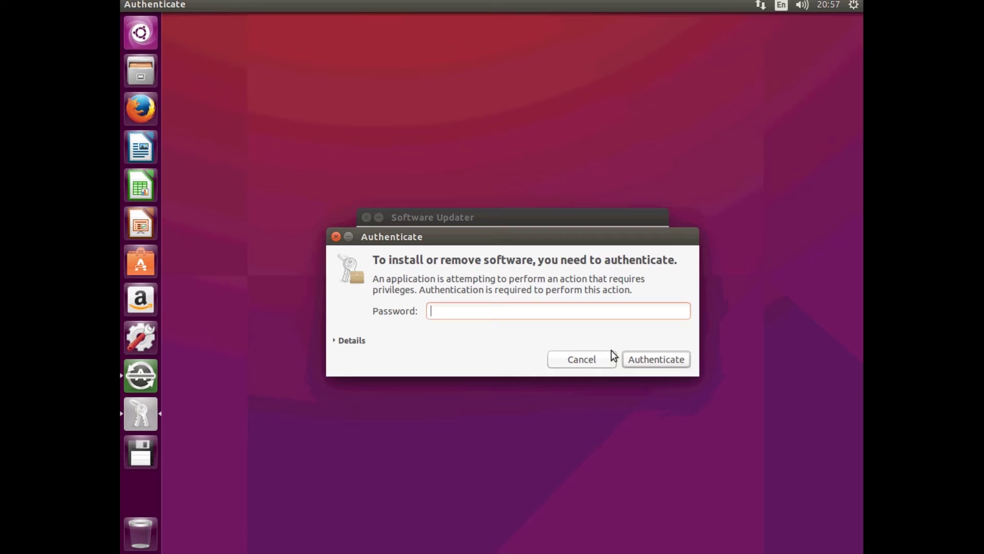
text(******)
key(Return)
click(398, 292)
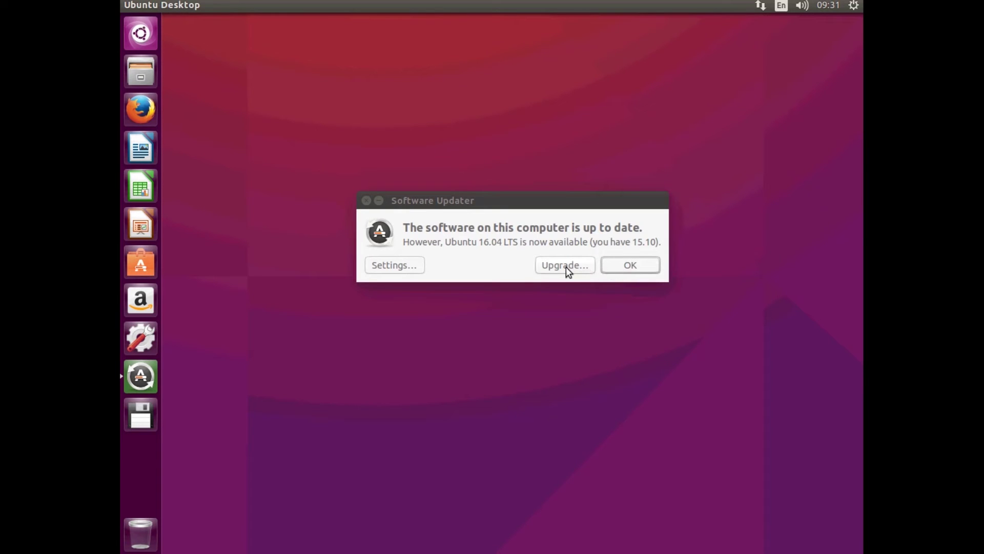
- Start the Ubuntu 16.04 LTS upgrade, authenticate with the password, and accept the release notes
click(566, 266)
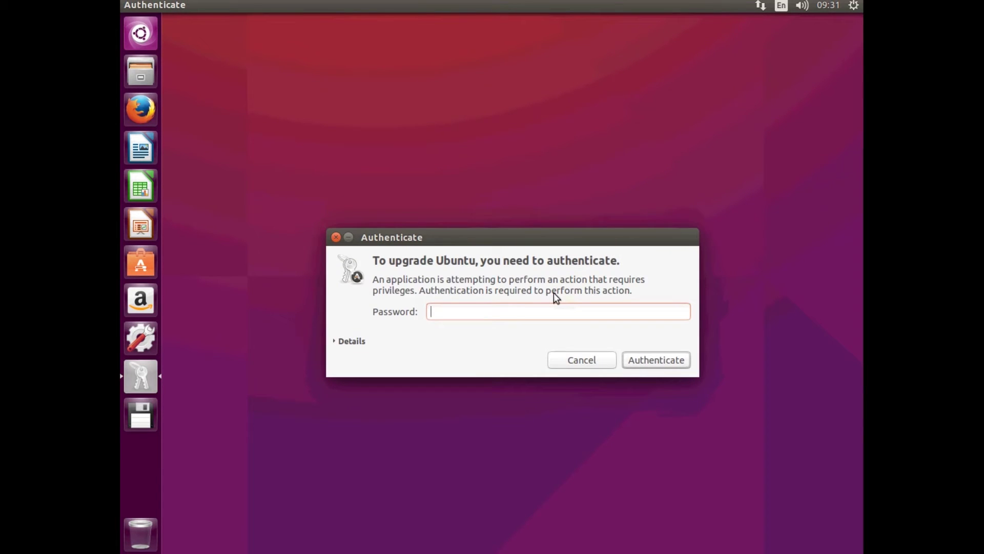
text(•••••••)
key(BackSpace)
key(BackSpace)
key(BackSpace)
key(BackSpace)
key(BackSpace)
key(BackSpace)
key(BackSpace)
text(•••••••••••)
key(Return)
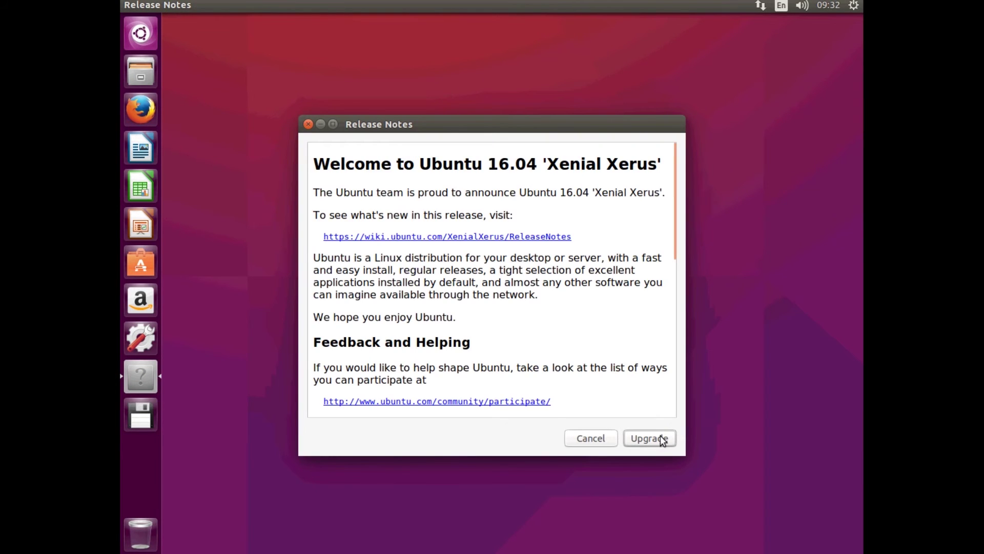
scroll(611, 309, down, 8)
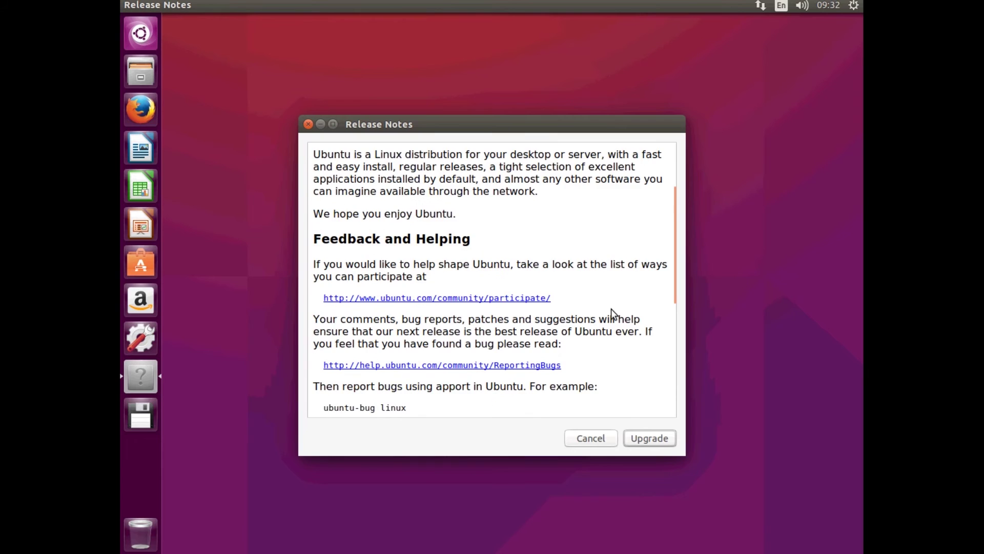
click(644, 433)
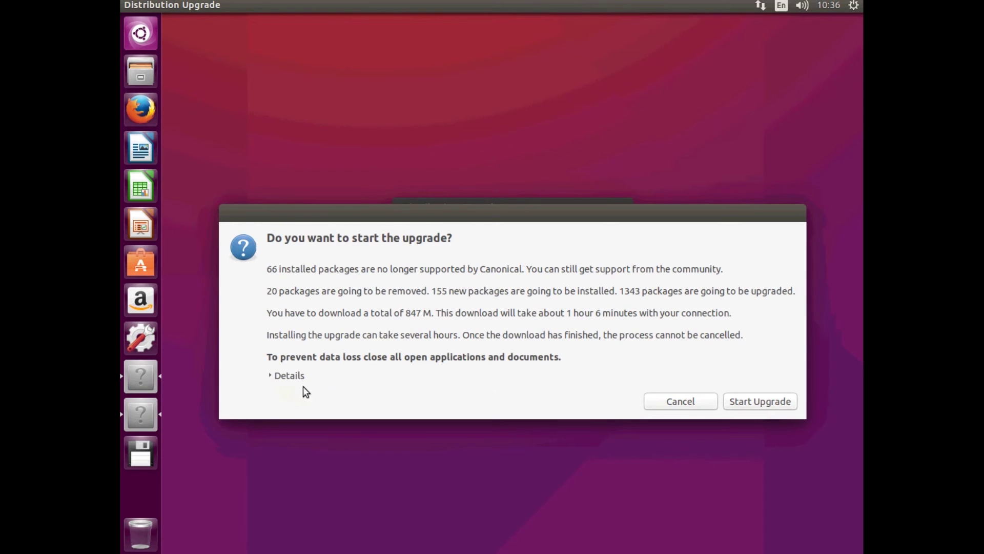
- Review the package change details, then start the upgrade to Ubuntu 16.04
click(280, 377)
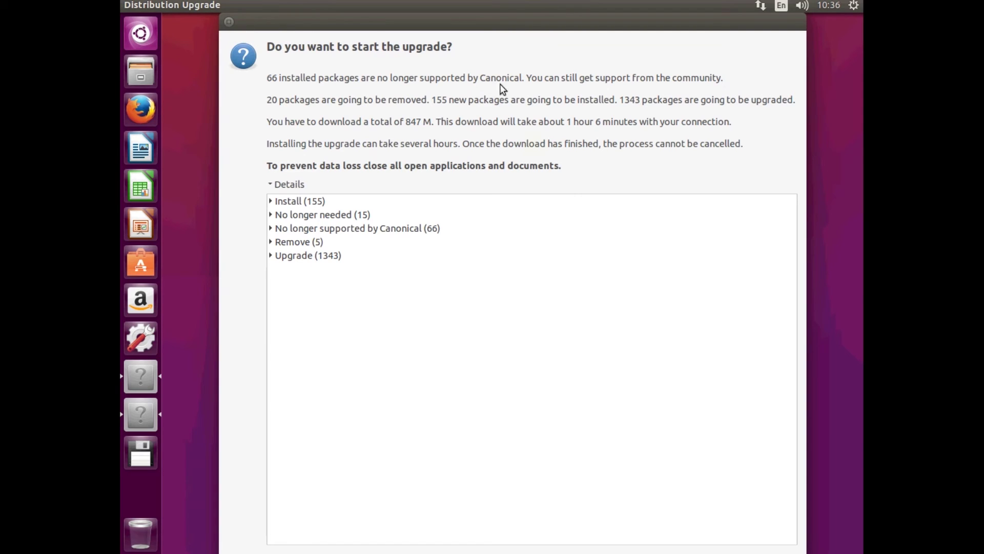
double_click(651, 21)
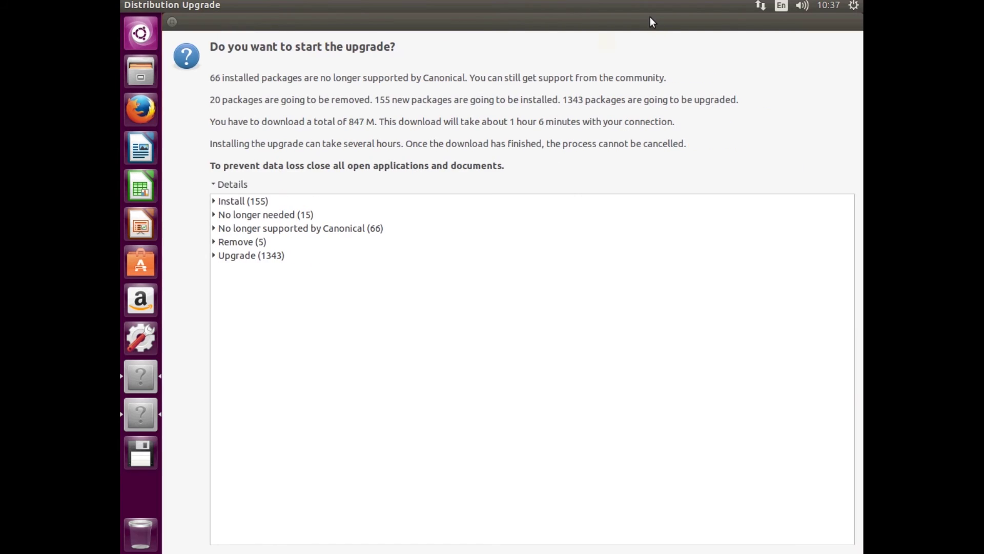
double_click(173, 22)
click(290, 184)
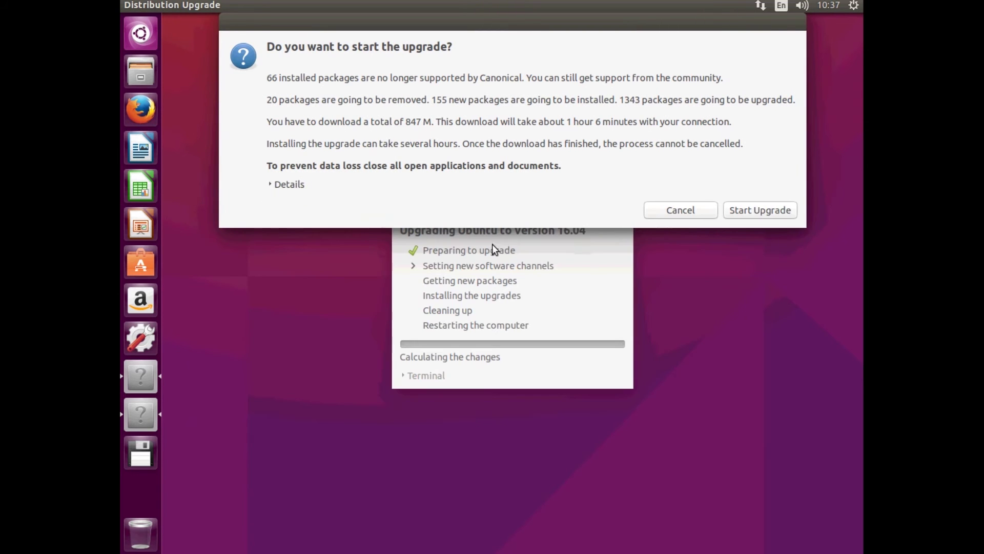
click(761, 211)
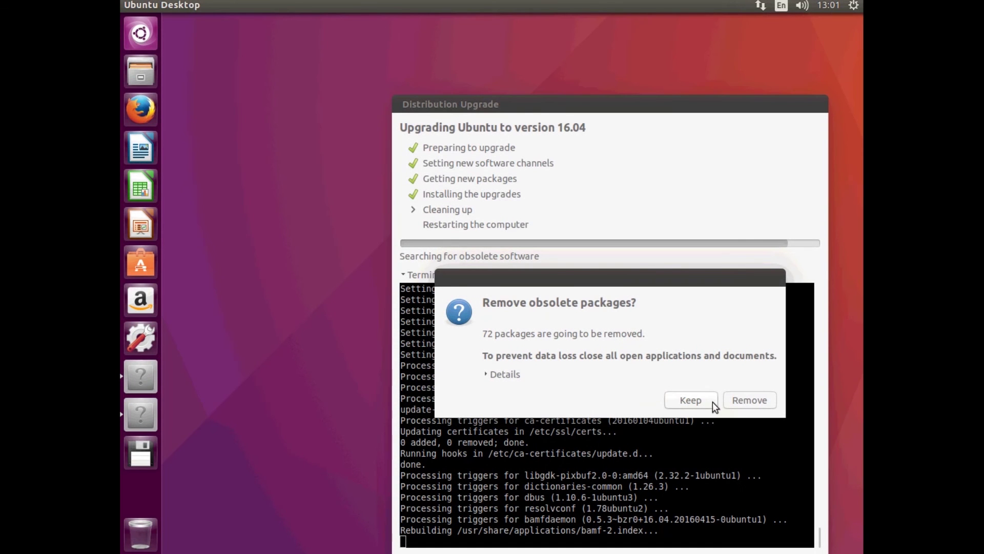
- Remove the 72 obsolete packages to finish the upgrade
click(741, 399)
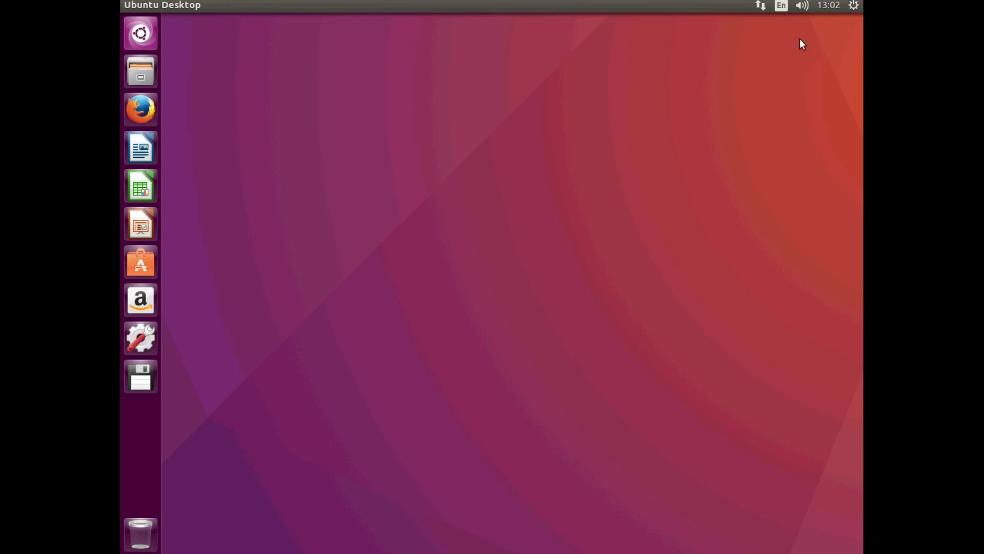
- Open About This Computer from the gear menu to confirm Ubuntu 16.04 LTS, 64-bit
click(852, 7)
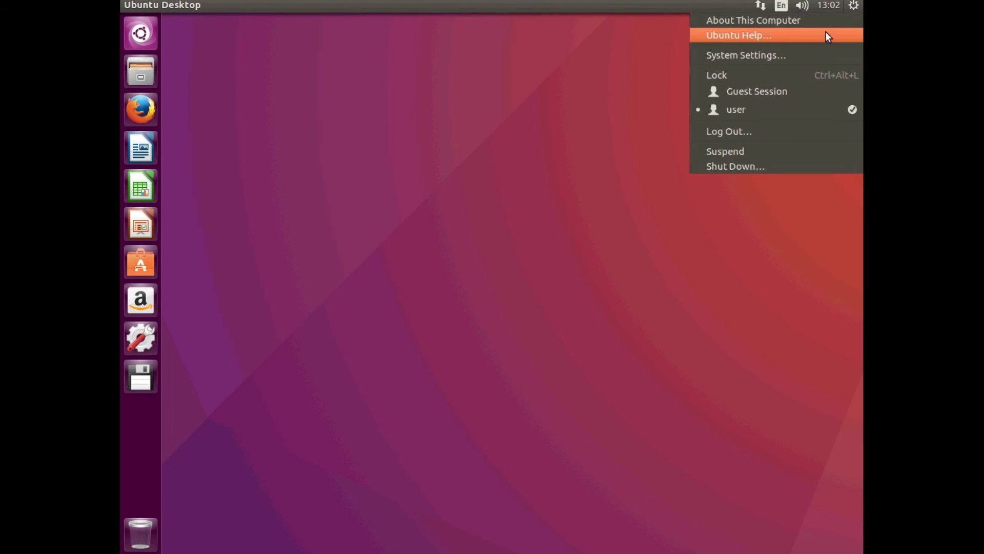
click(736, 23)
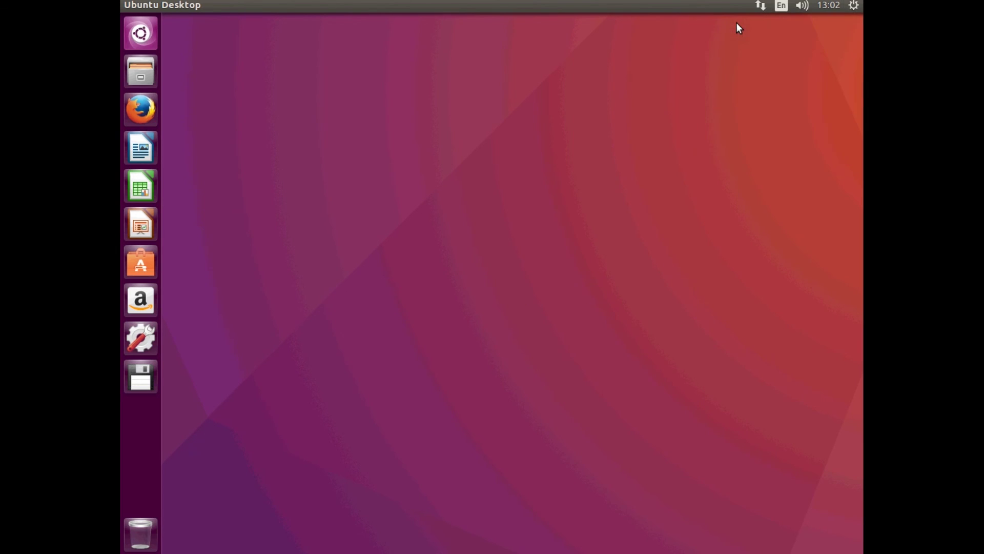